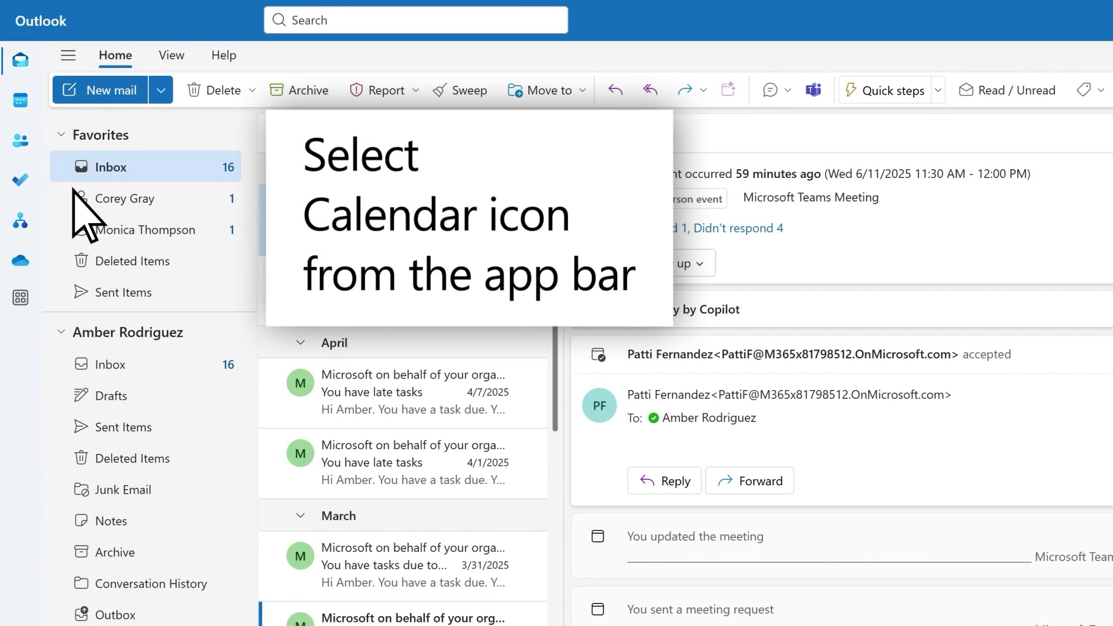
# Switch from mail to the calendar's Monday–Friday work week view for June 9–13, 2025.
pyautogui.click(21, 109)
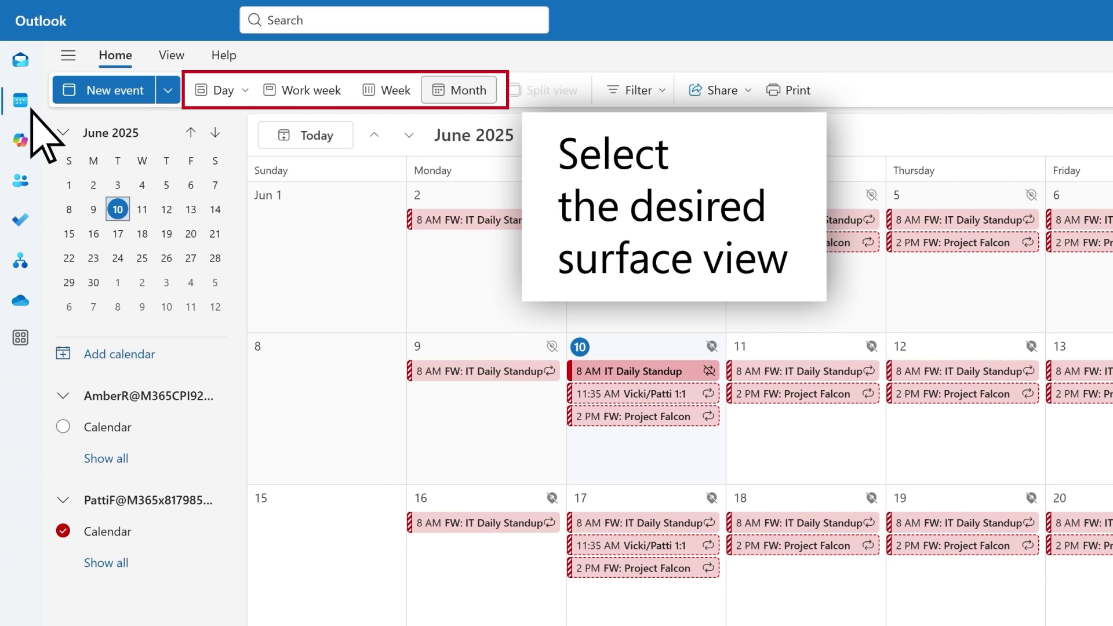
pyautogui.click(309, 98)
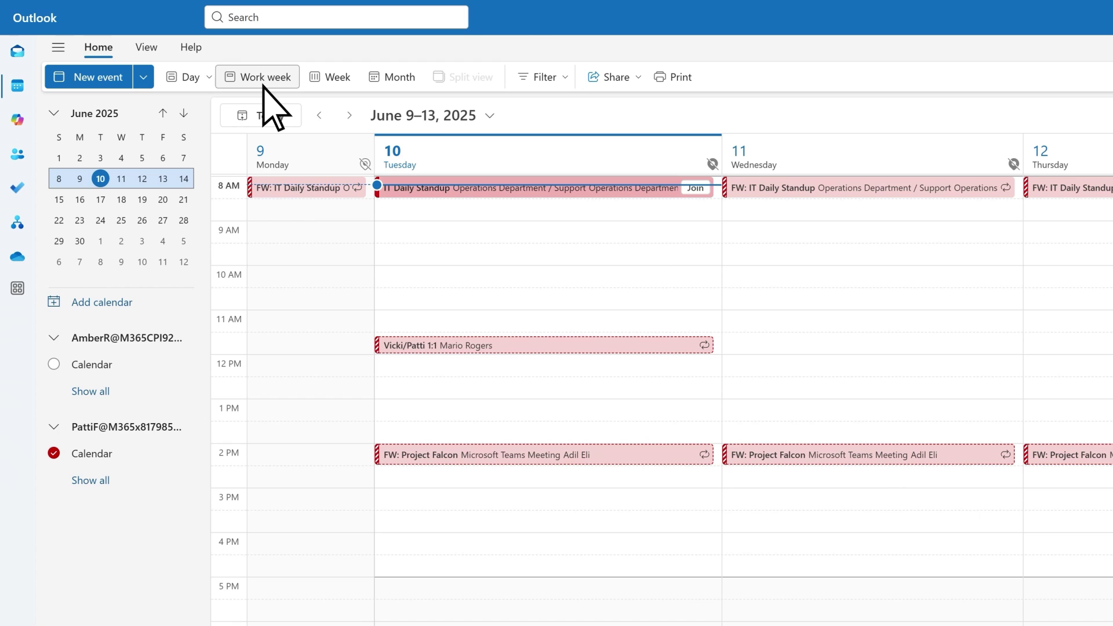
# In Calendar settings, set the first day of the week to Monday.
pyautogui.click(146, 50)
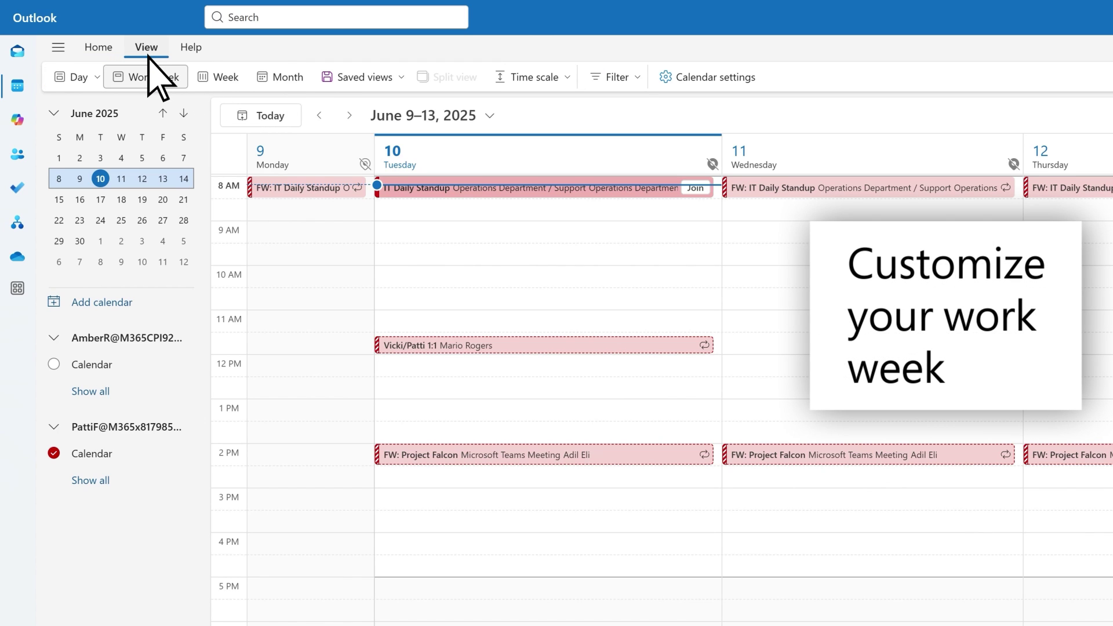
pyautogui.click(714, 80)
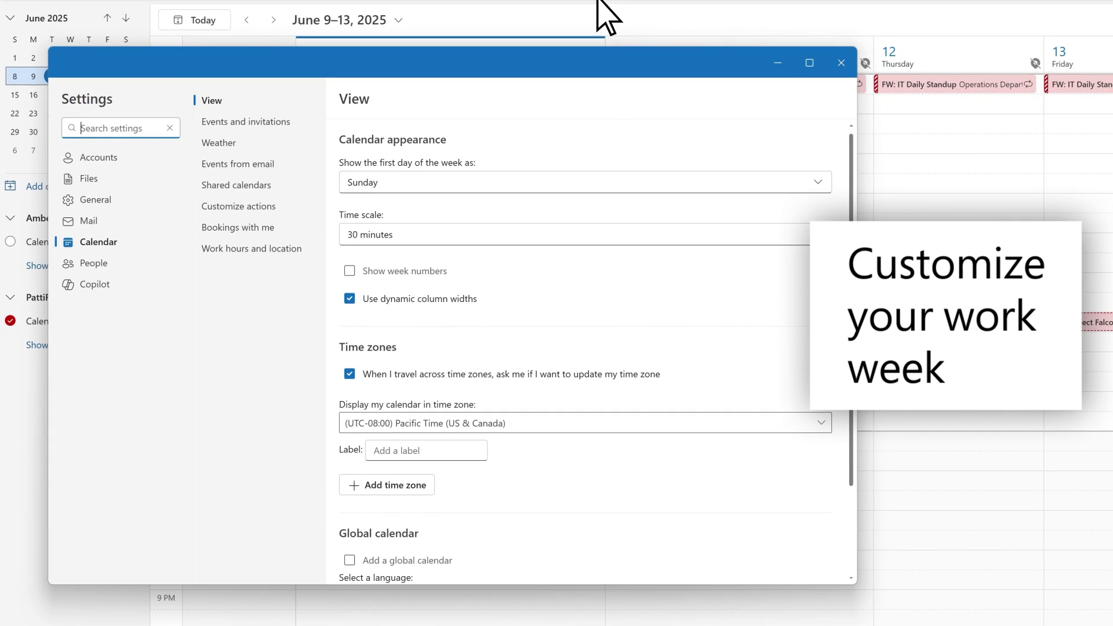
pyautogui.click(845, 205)
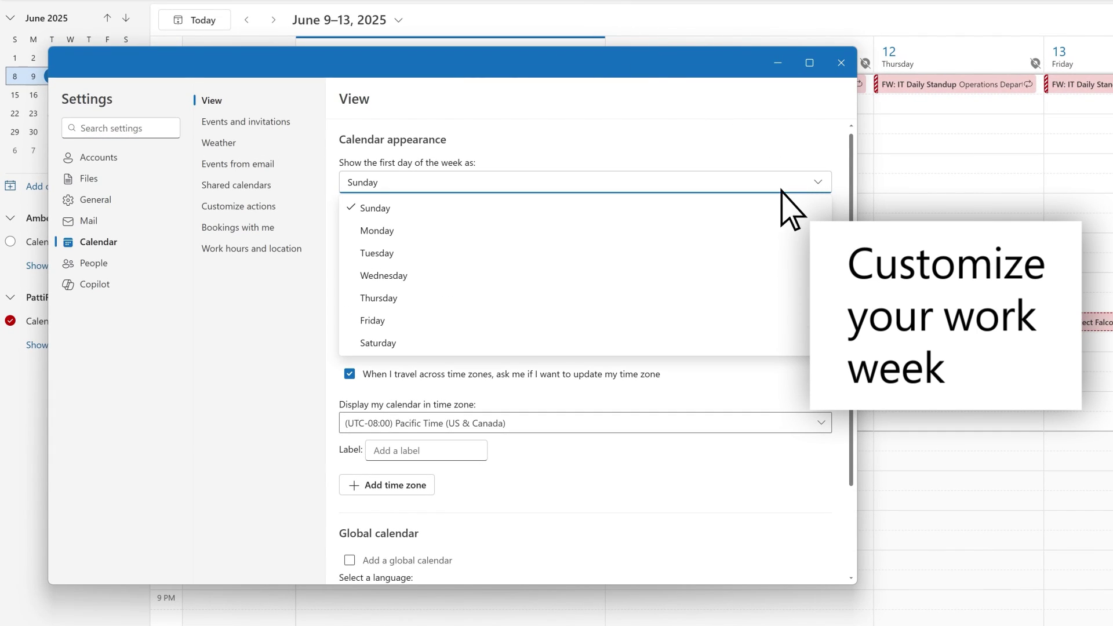
pyautogui.click(399, 231)
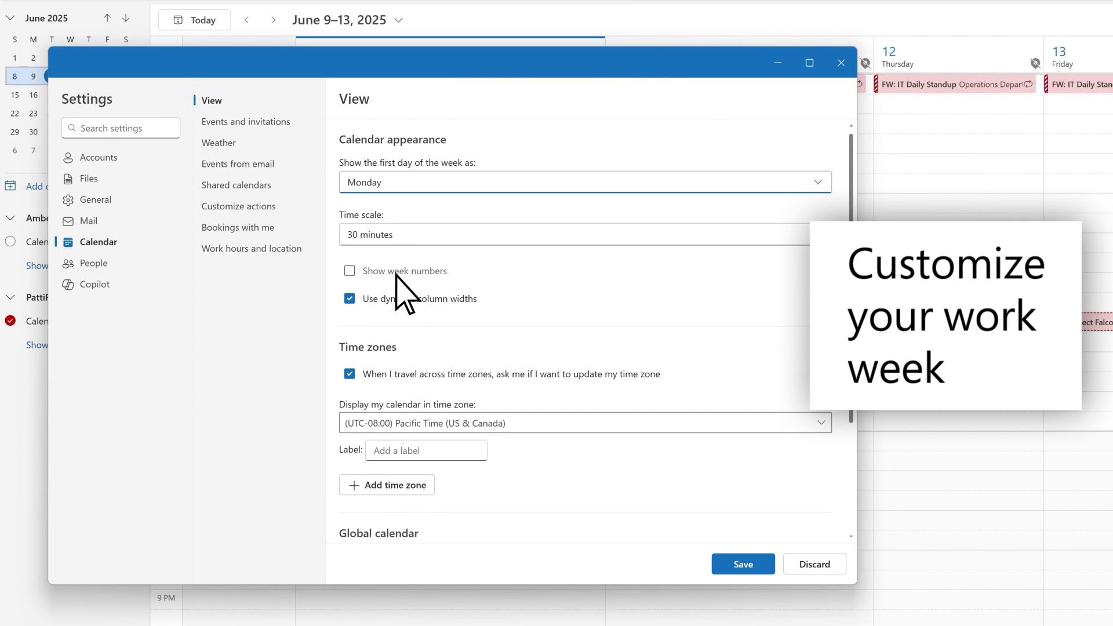
# Add the Hyderabad UTC+05:30 time zone labelled IDC and save the settings.
pyautogui.click(374, 488)
pyautogui.write('Hyderabad')
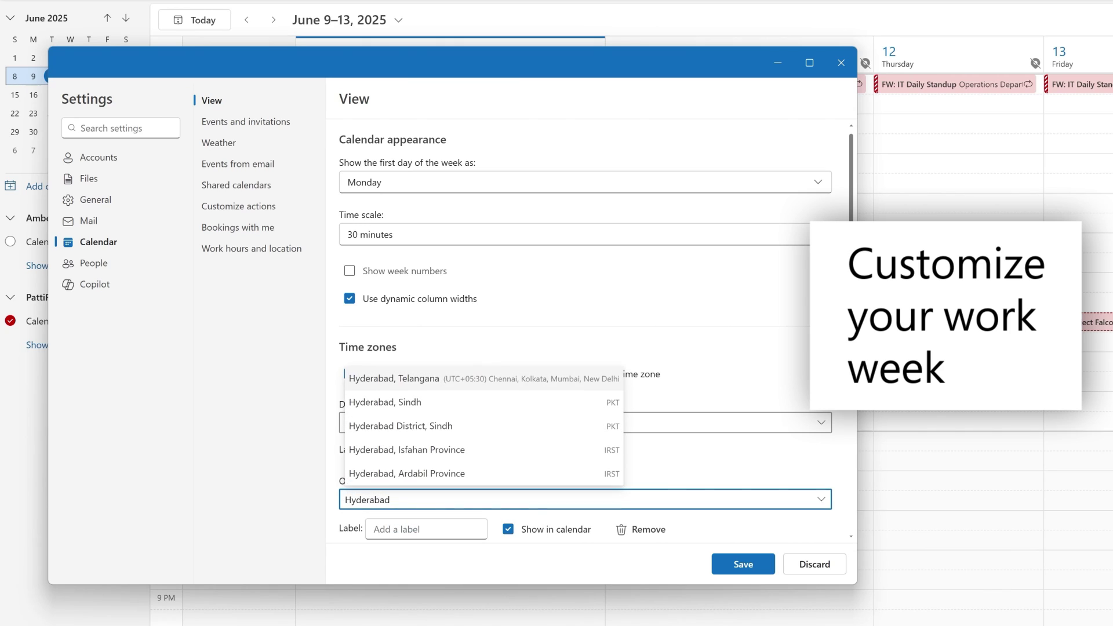
pyautogui.press('Return')
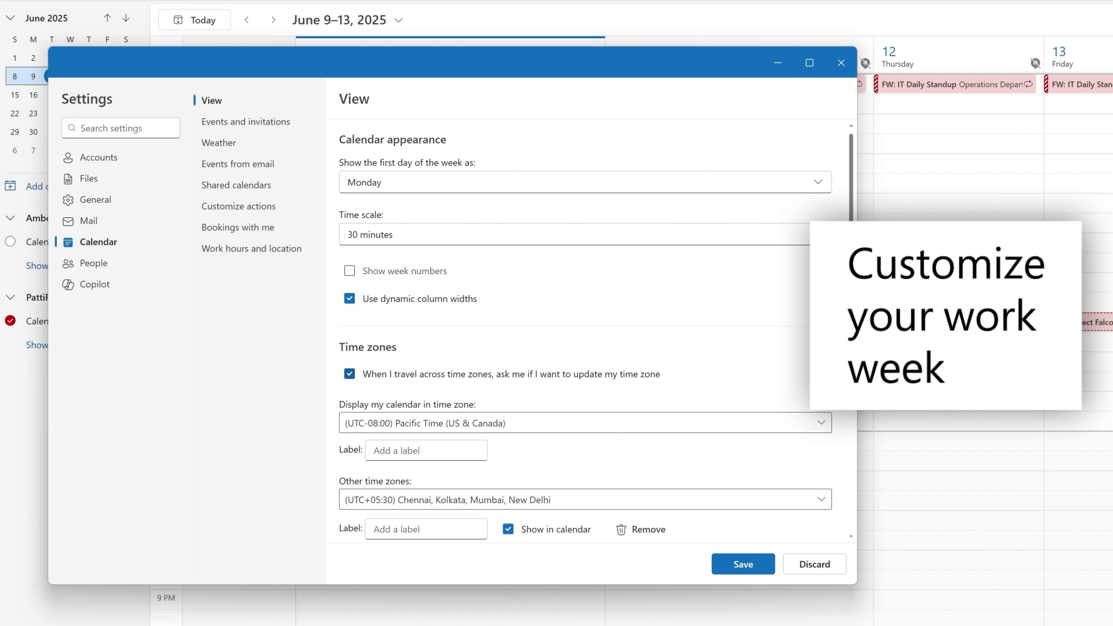
pyautogui.click(391, 532)
pyautogui.write('IDC')
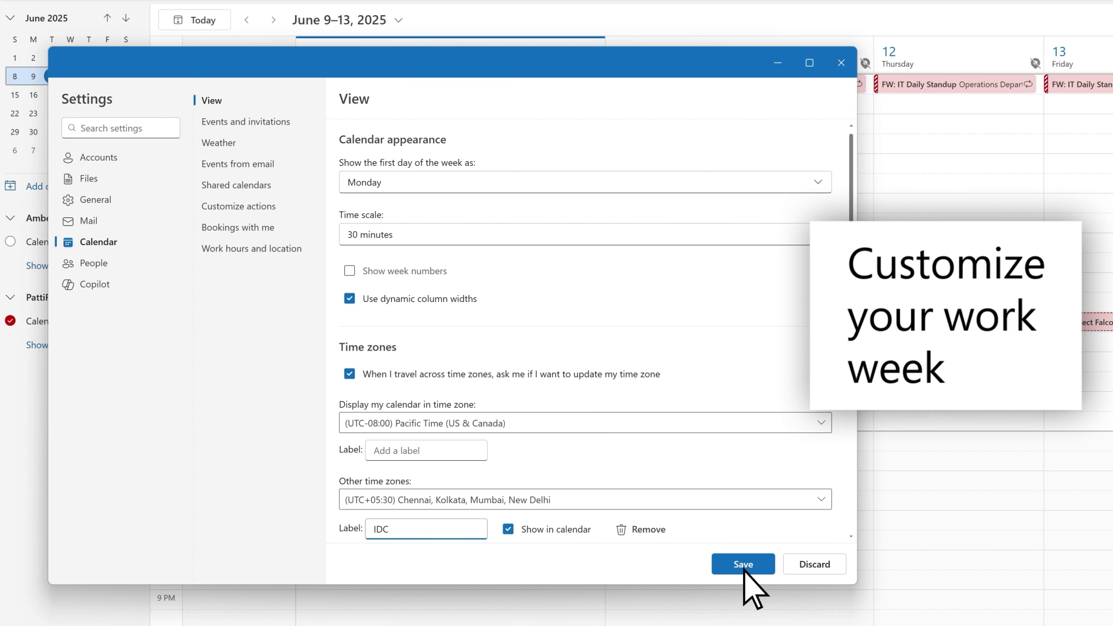
pyautogui.click(744, 565)
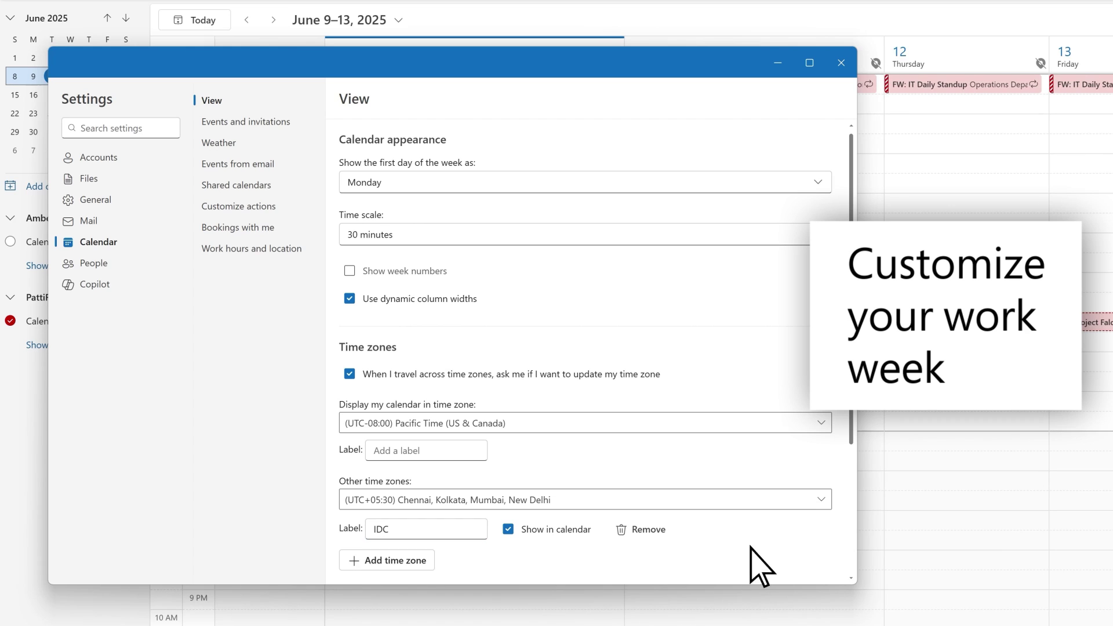
pyautogui.click(841, 65)
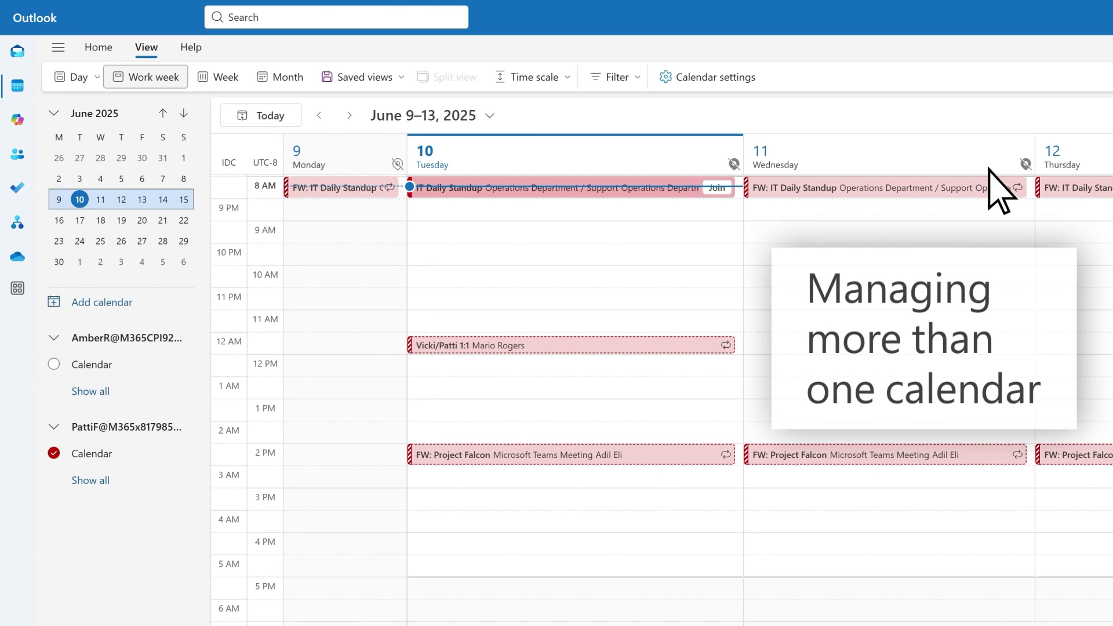
# Turn on the second account's calendar, split the two into panes, then merge them into one grid.
pyautogui.click(54, 364)
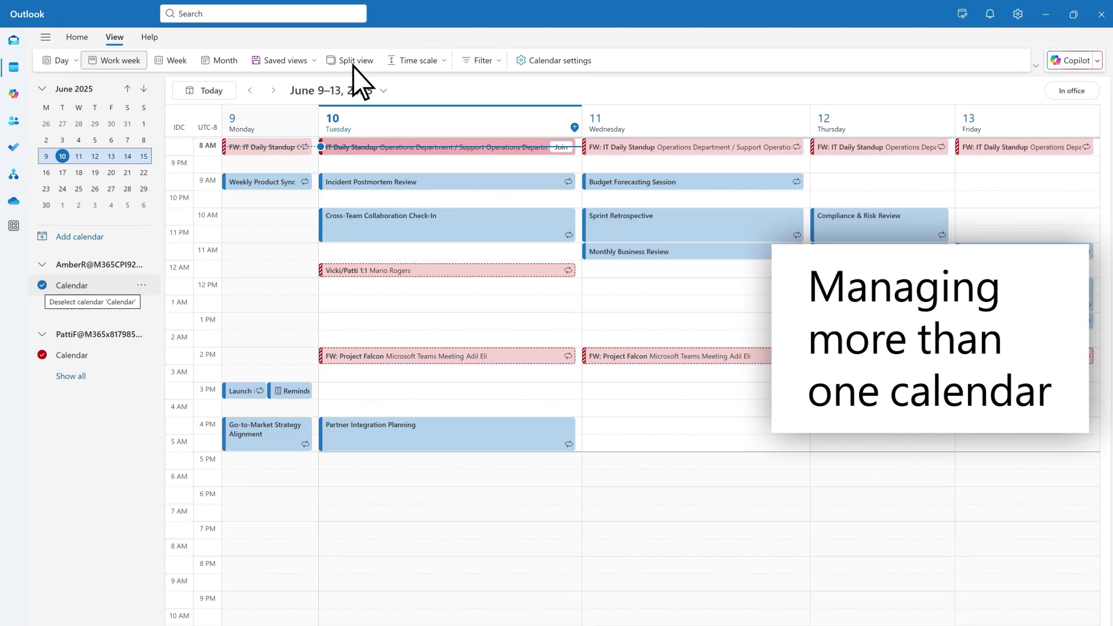
pyautogui.click(352, 64)
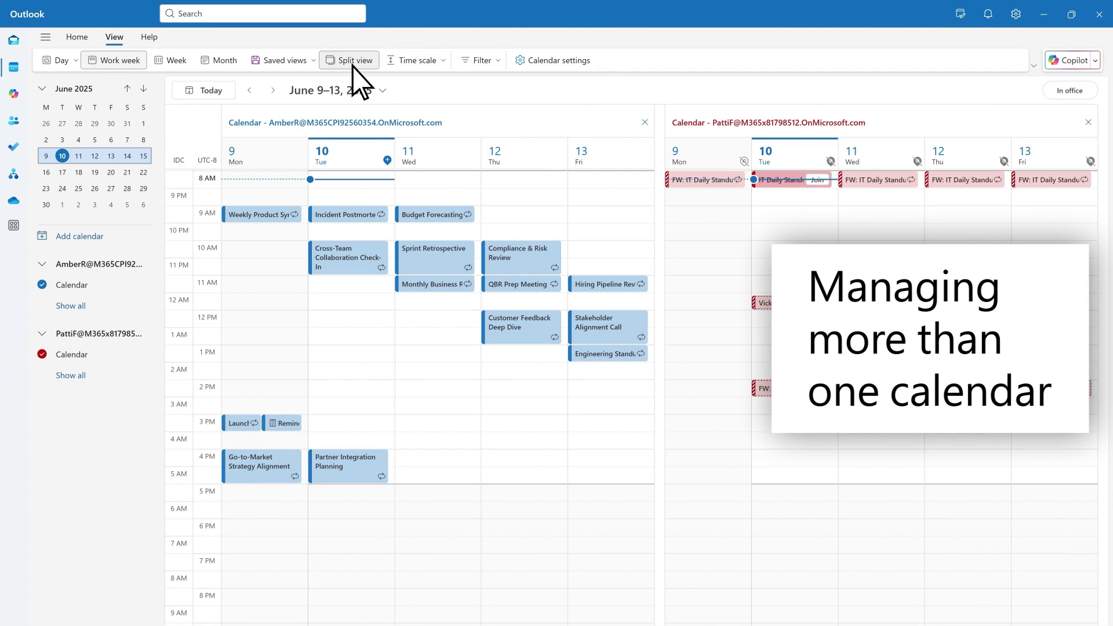
pyautogui.click(352, 67)
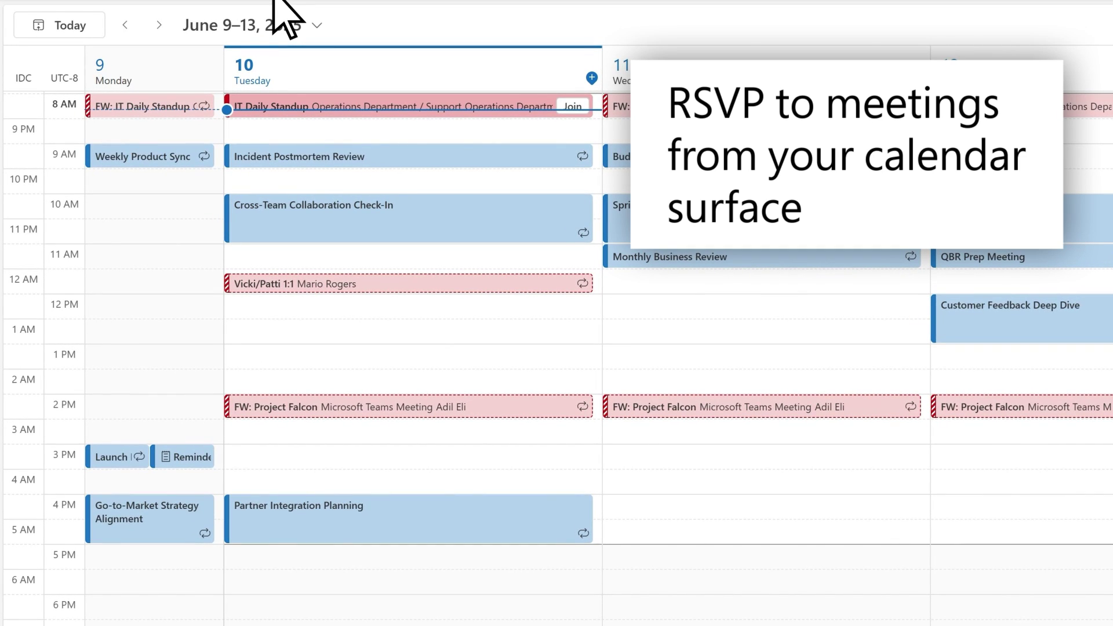
# Respond Tentative to Tuesday's 1:1 meeting directly from the week grid.
pyautogui.rightClick(364, 281)
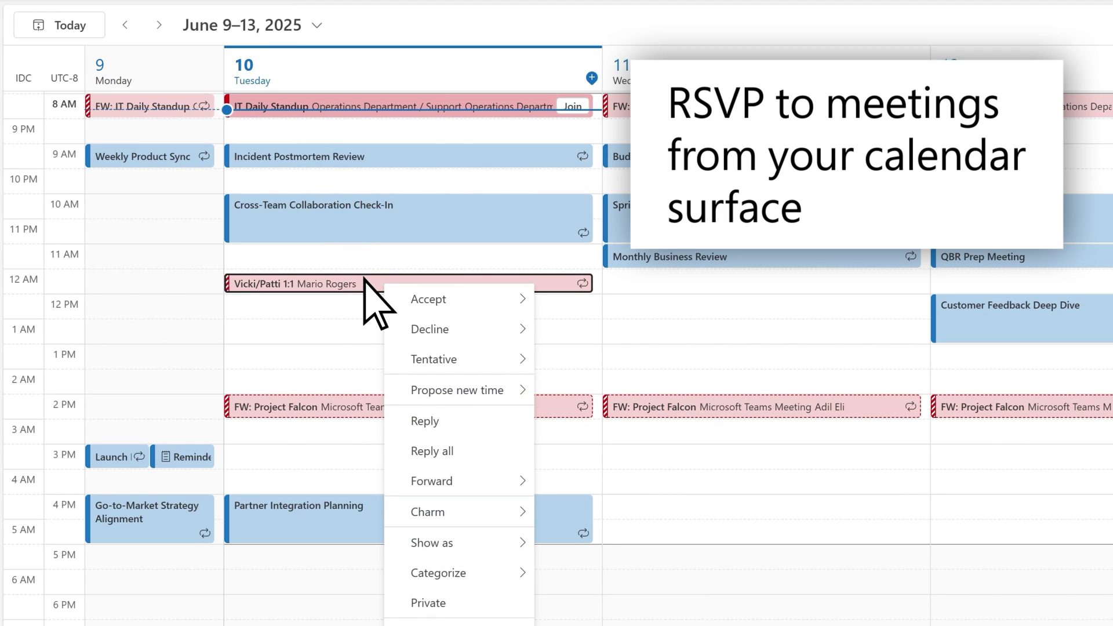
pyautogui.moveTo(500, 359)
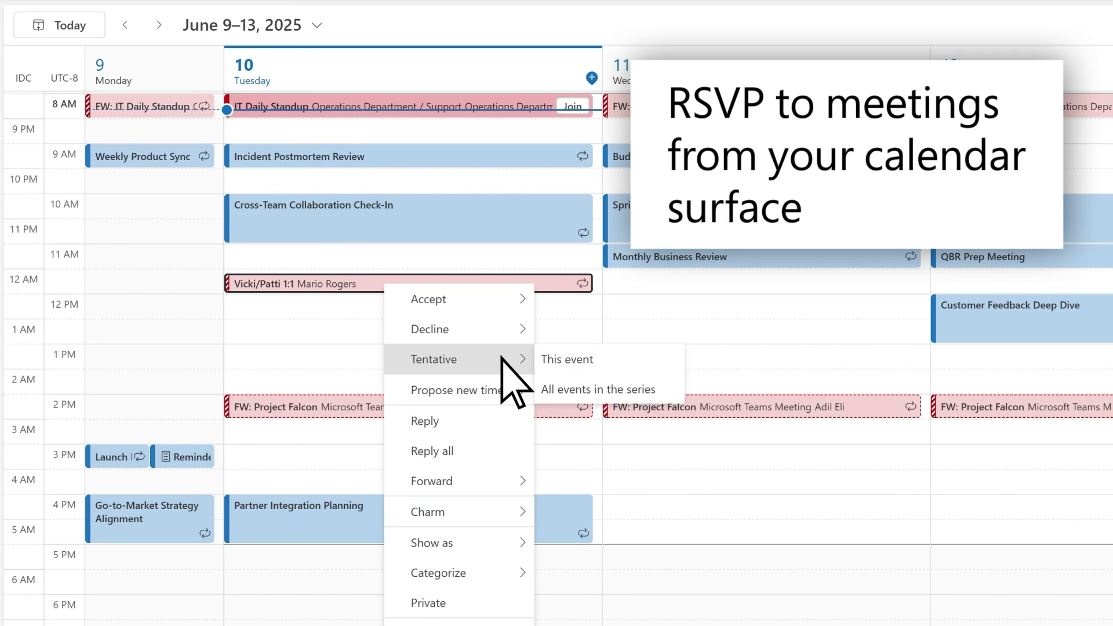
pyautogui.moveTo(508, 389)
pyautogui.click(566, 375)
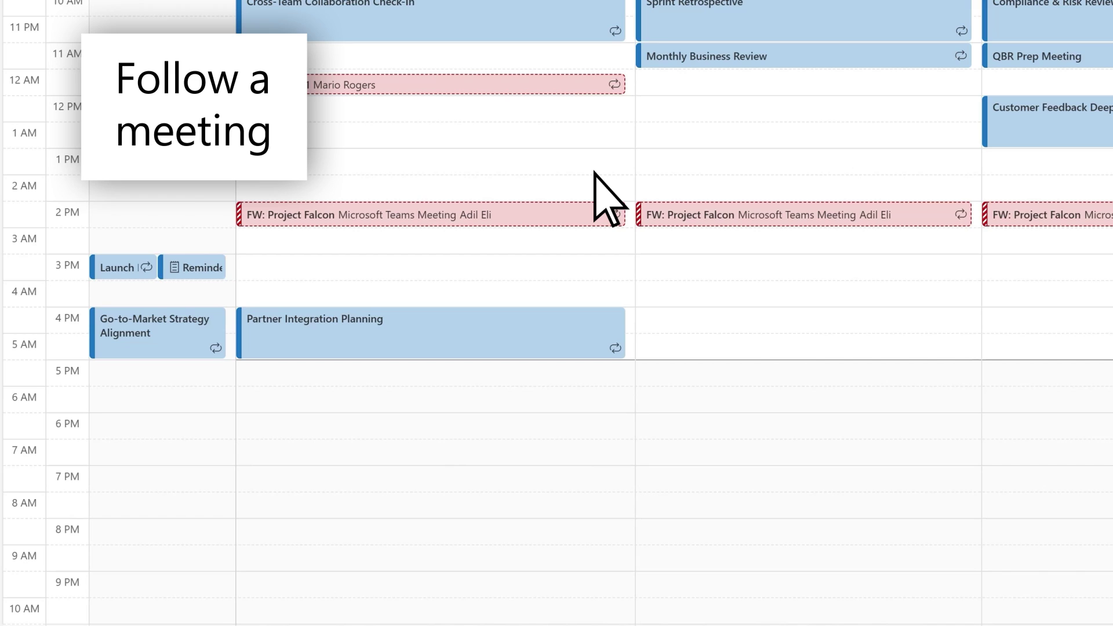
# Set Tuesday's FW: Project Falcon meeting to Follow for this event only.
pyautogui.rightClick(521, 216)
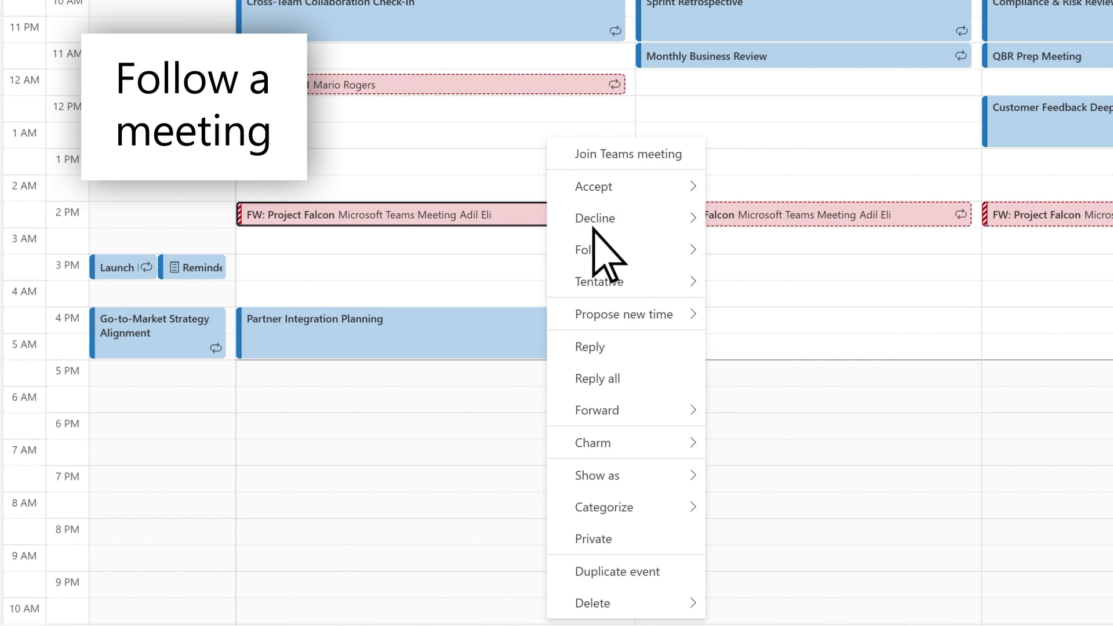
pyautogui.moveTo(676, 246)
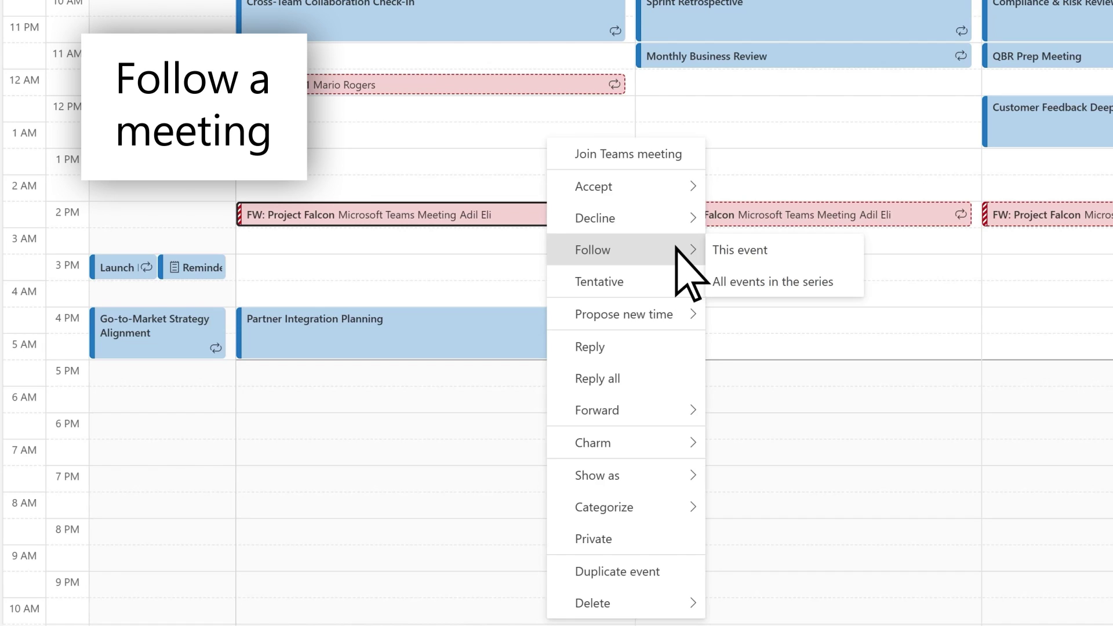
pyautogui.click(735, 255)
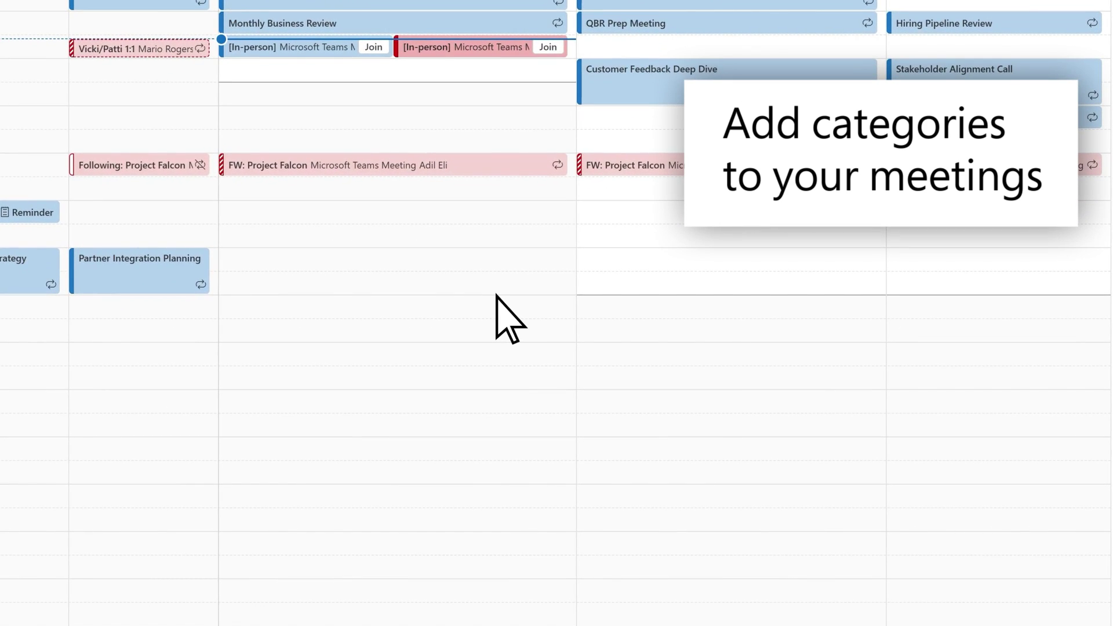
# Assign the Green category to the FW: Project Falcon meetings and open the Categories settings.
pyautogui.rightClick(451, 163)
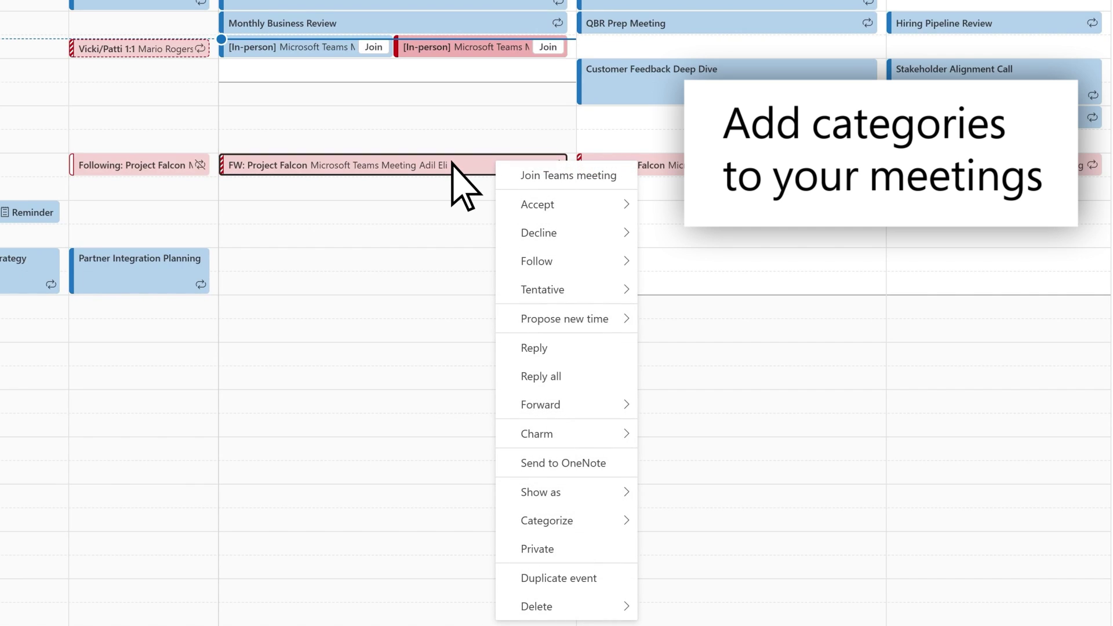
pyautogui.moveTo(606, 518)
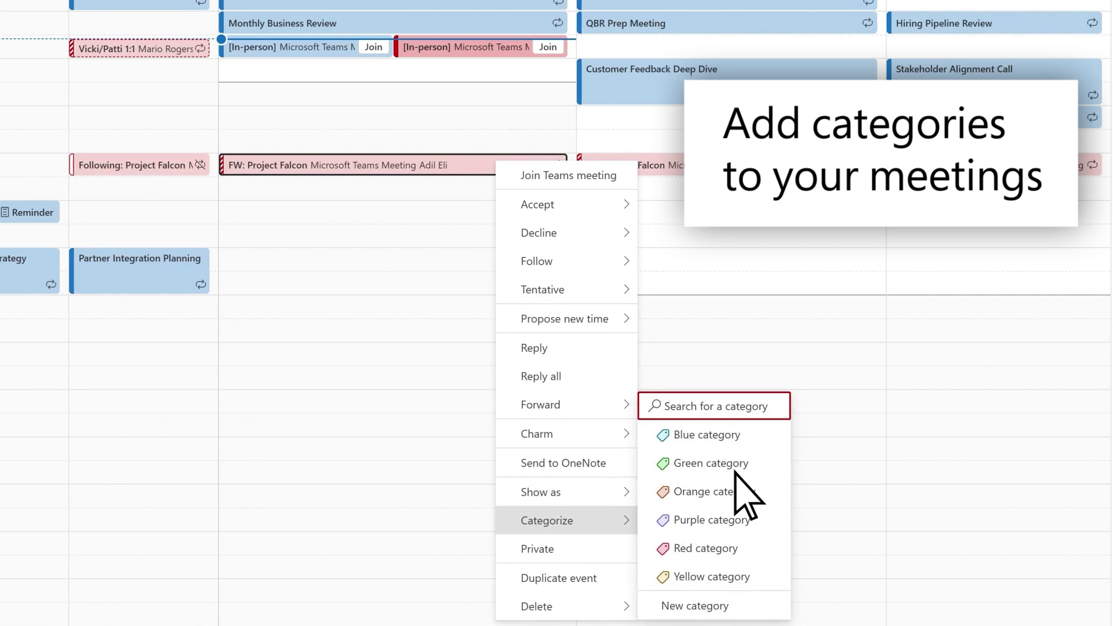
pyautogui.click(751, 463)
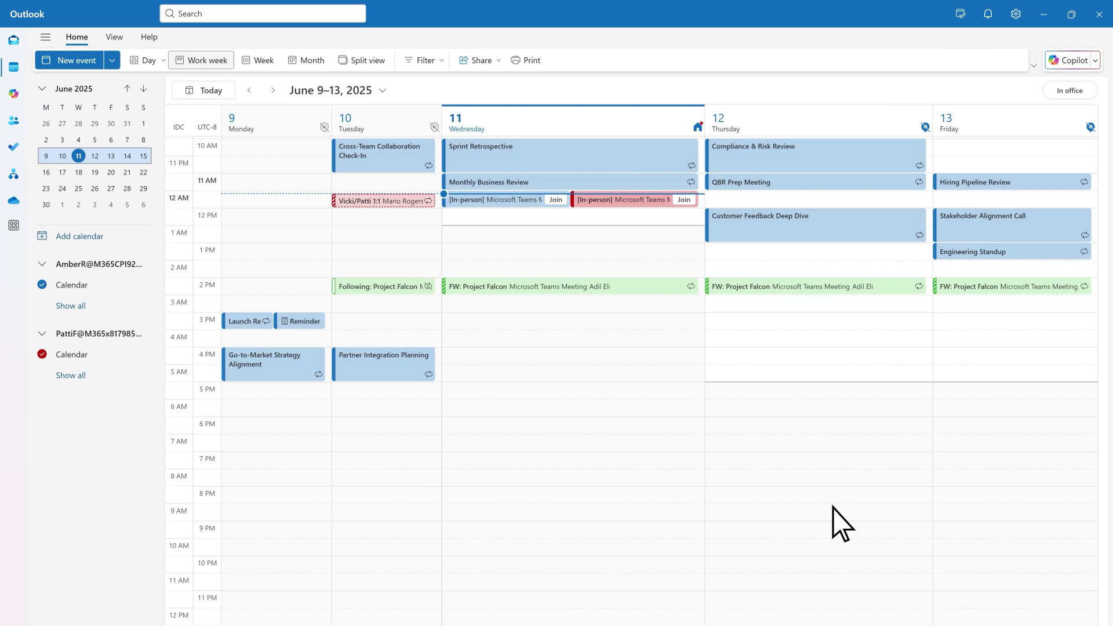
pyautogui.click(1017, 22)
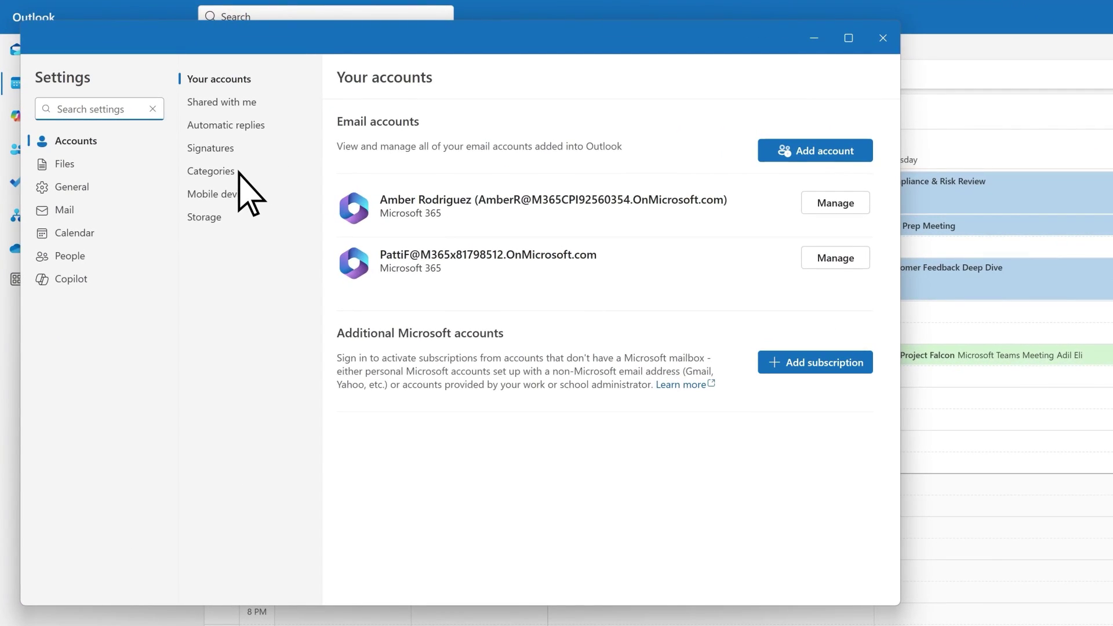
pyautogui.click(212, 171)
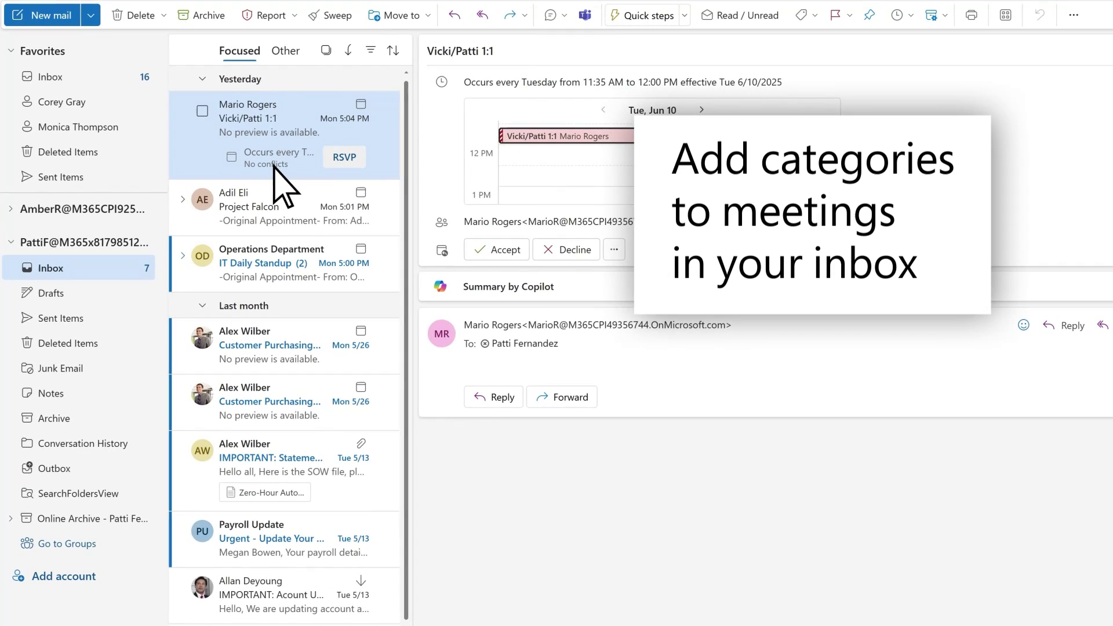
# Show the Categorize list for the 1:1 meeting invitation in the inbox.
pyautogui.rightClick(274, 167)
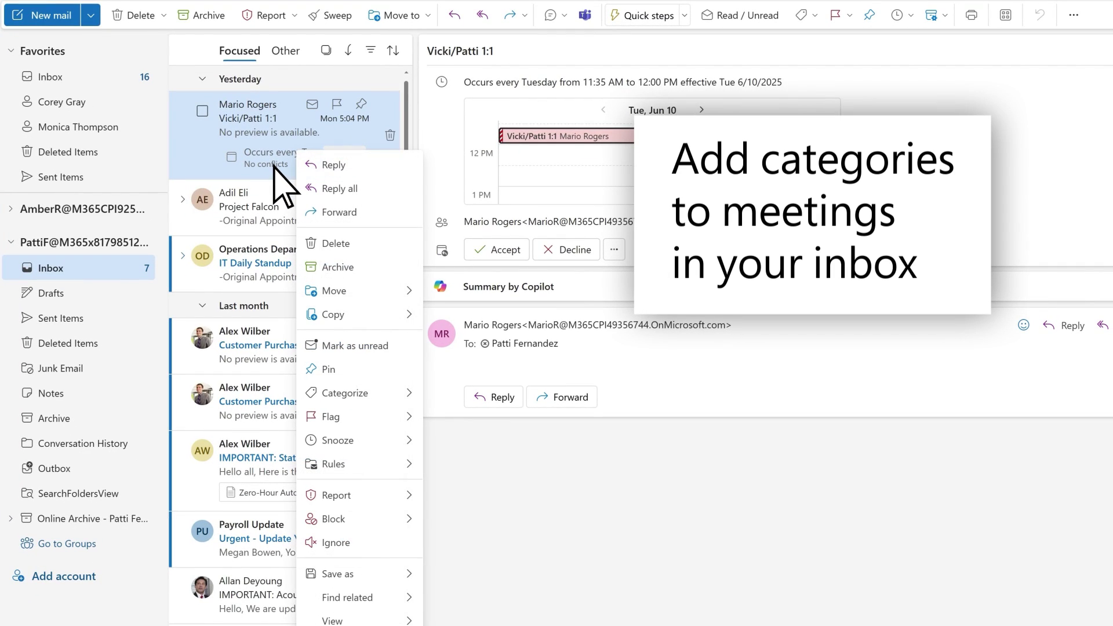
pyautogui.click(381, 394)
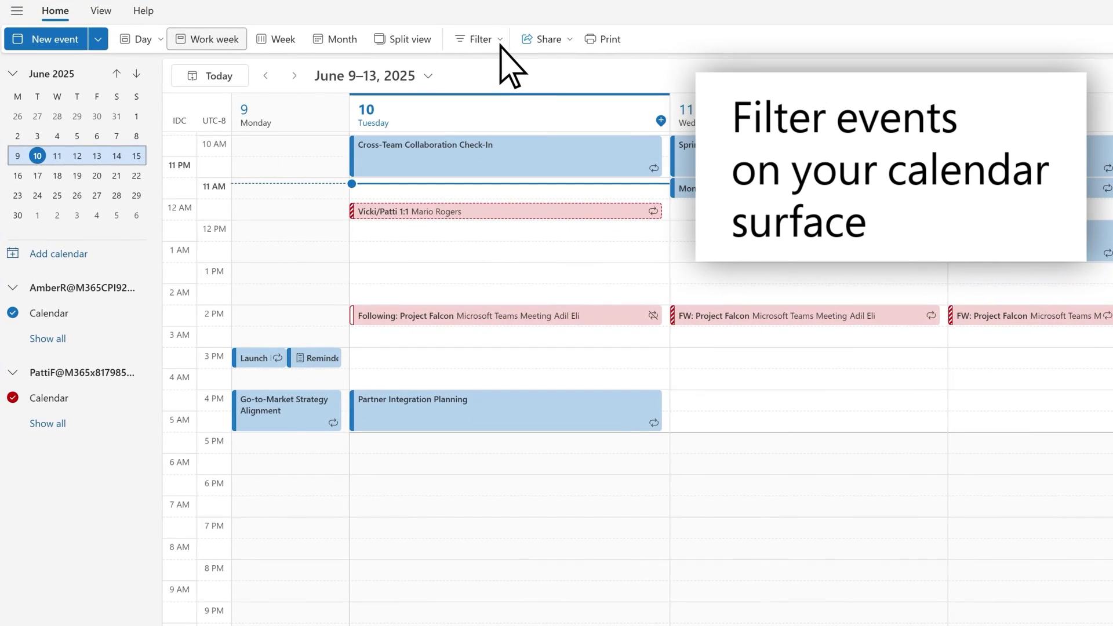
# Filter out Tentative events under Show as, then clear the filter to show all events.
pyautogui.click(502, 49)
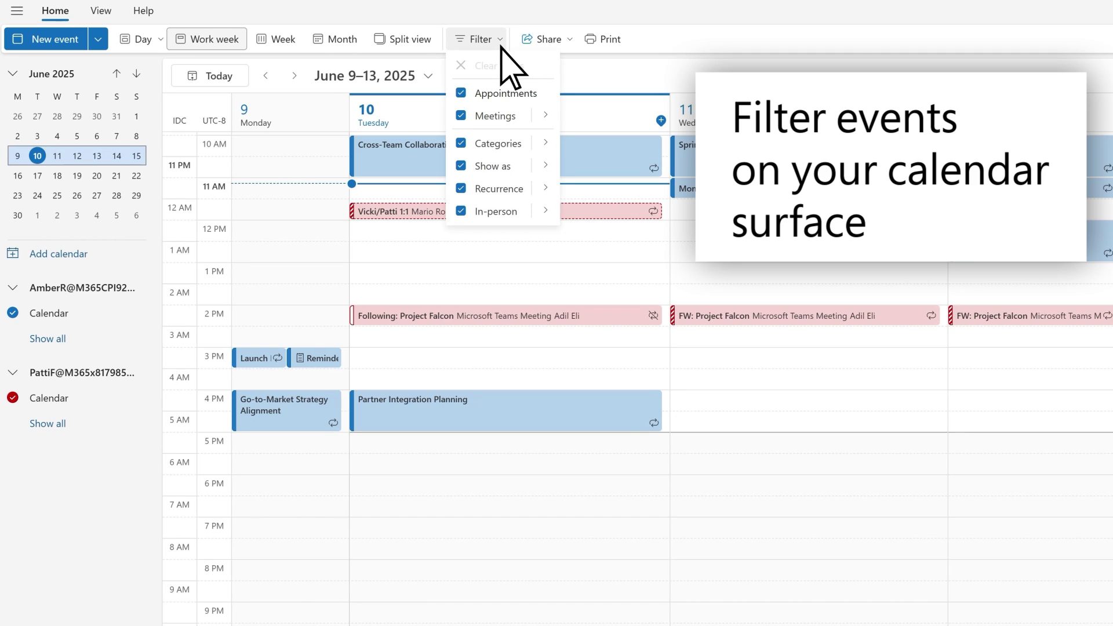
pyautogui.moveTo(544, 164)
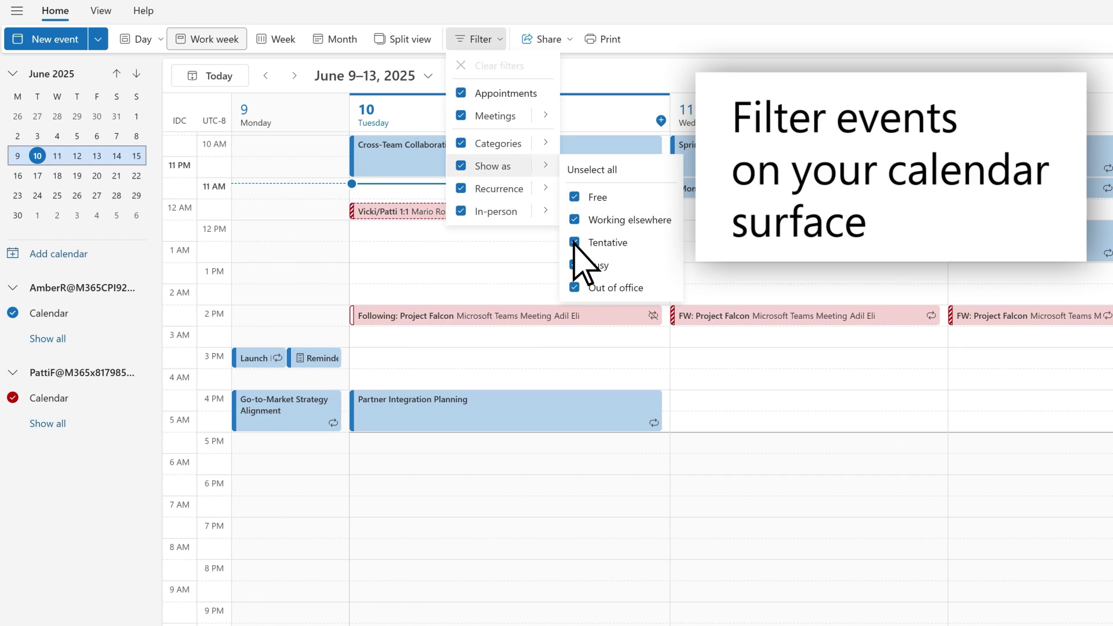
pyautogui.click(574, 243)
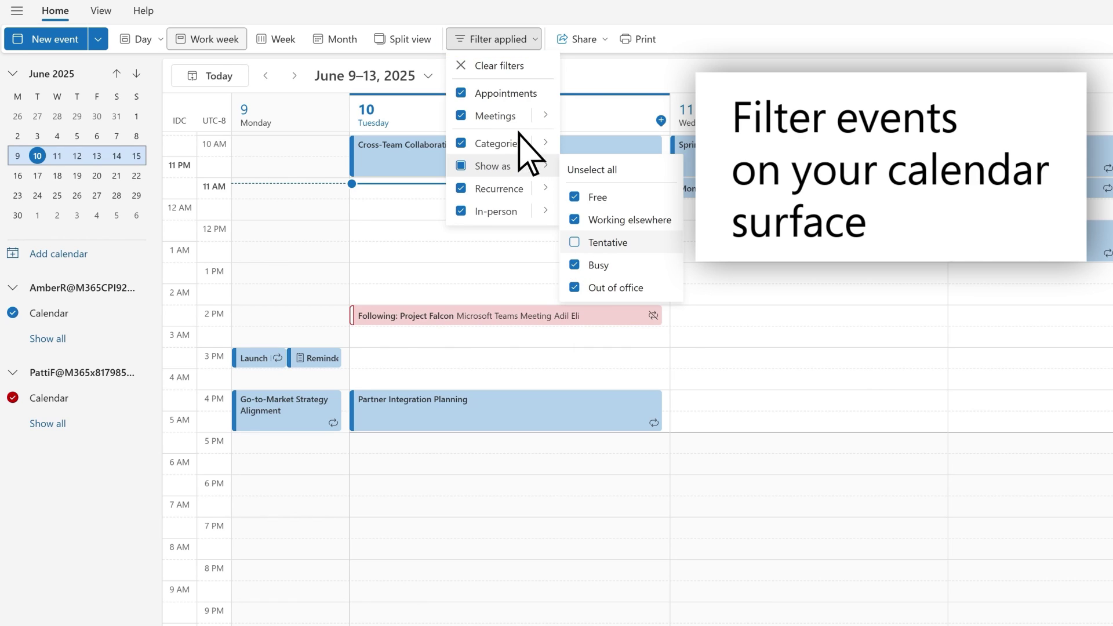
pyautogui.click(496, 71)
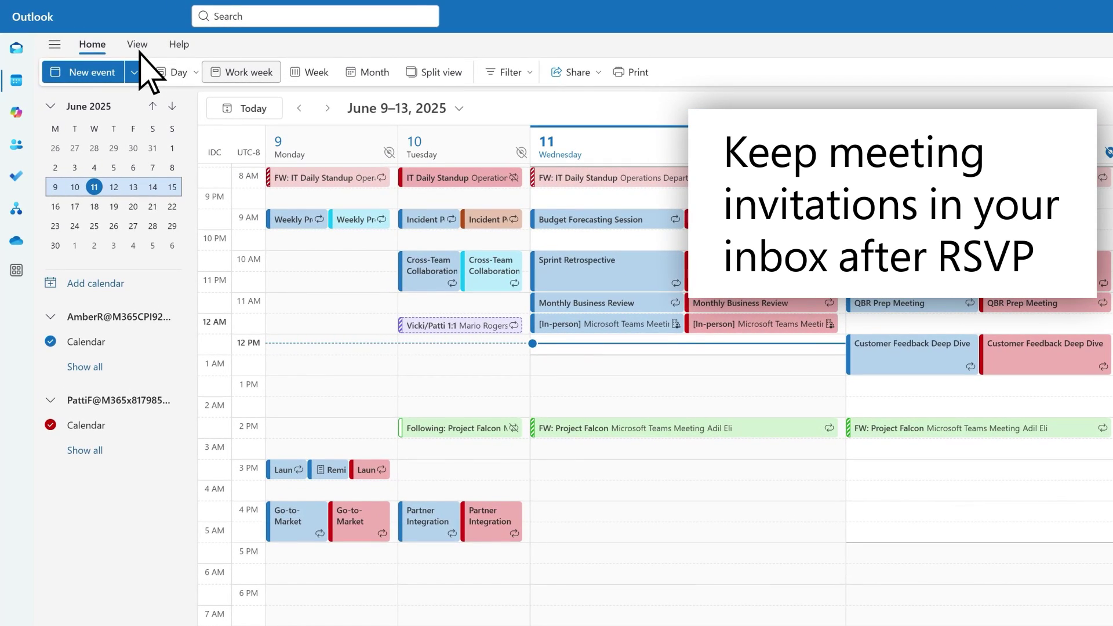
# Enable 'Delete invitations from Inbox after responding' under Calendar settings' Events and invitations.
pyautogui.click(115, 39)
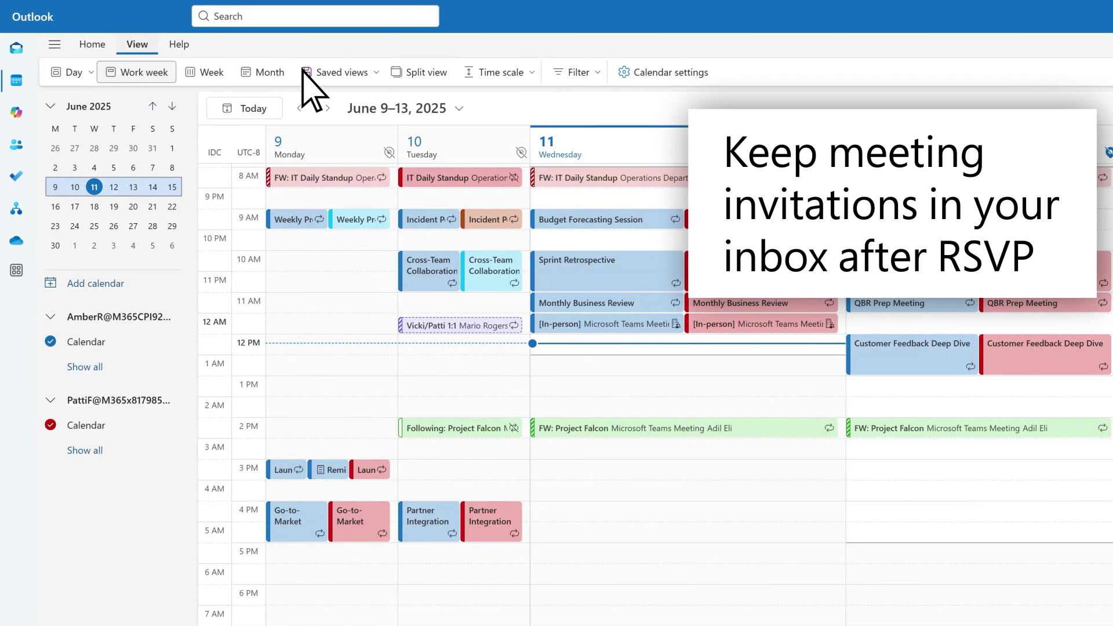
pyautogui.click(669, 79)
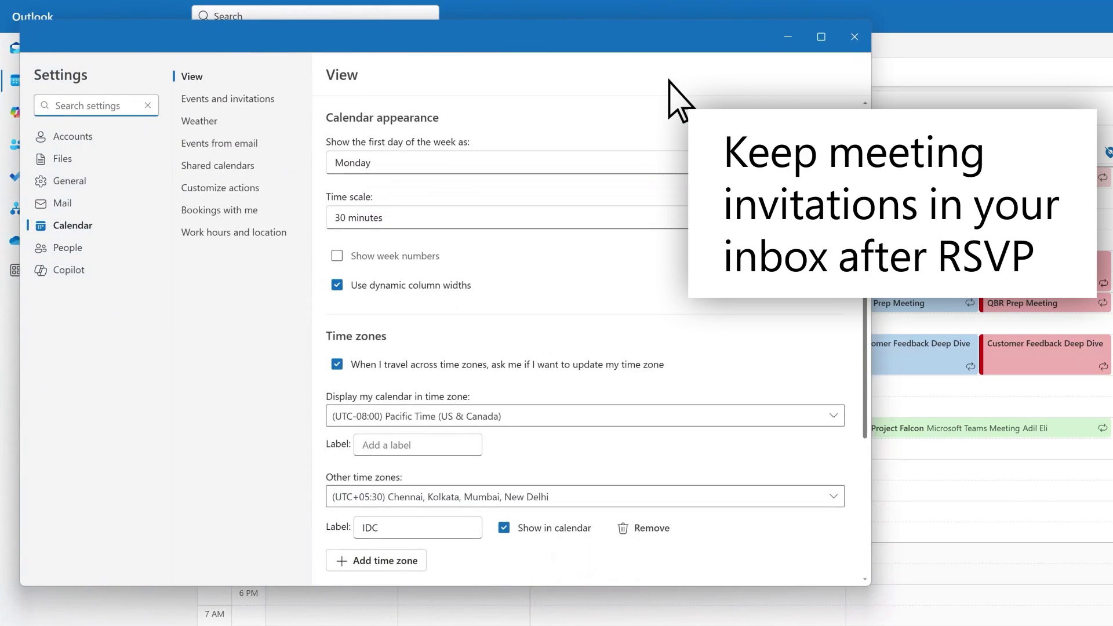
pyautogui.click(277, 100)
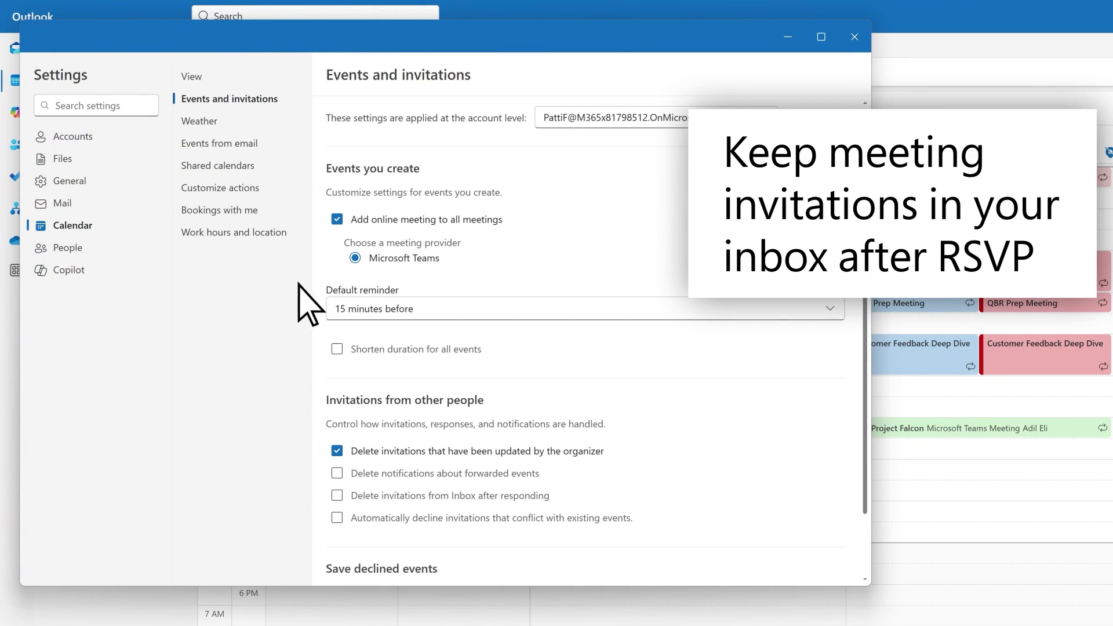
pyautogui.click(337, 495)
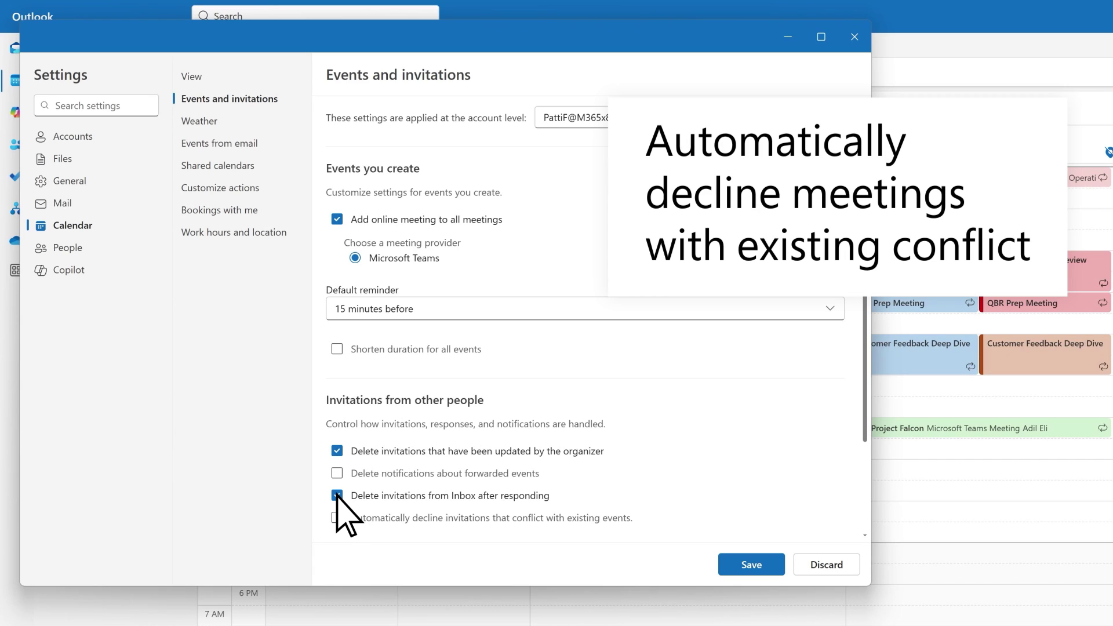
# Turn off deleting invitations after responding and turn on auto-declining conflicting invitations.
pyautogui.click(336, 495)
pyautogui.click(336, 518)
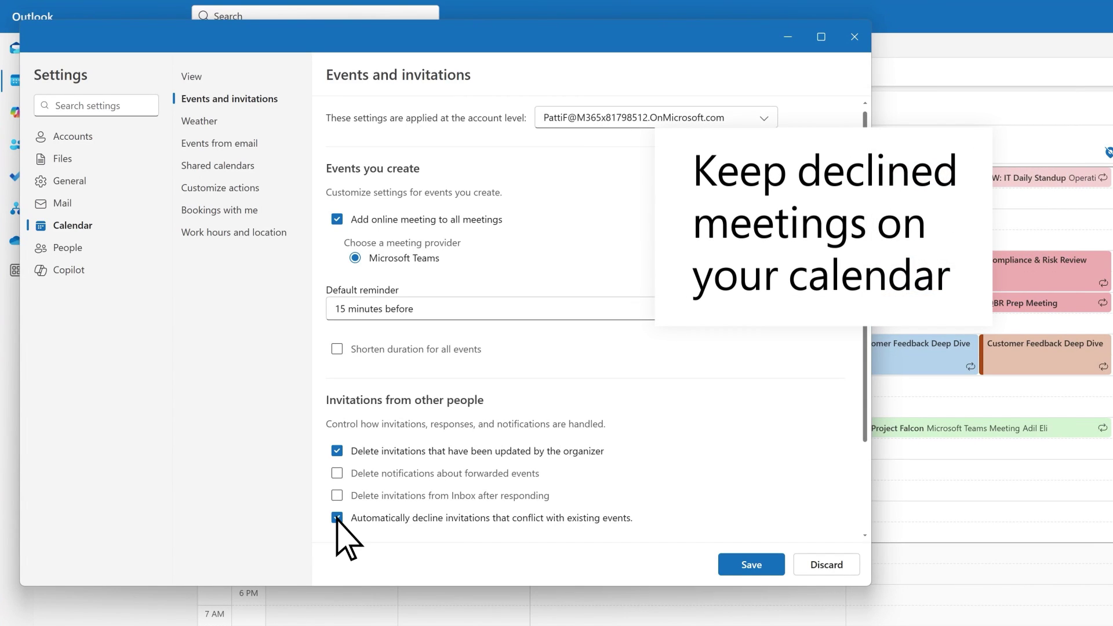
# Turn on 'Show declined events on your calendar' under Save declined events.
pyautogui.scroll(-2, 337, 518)
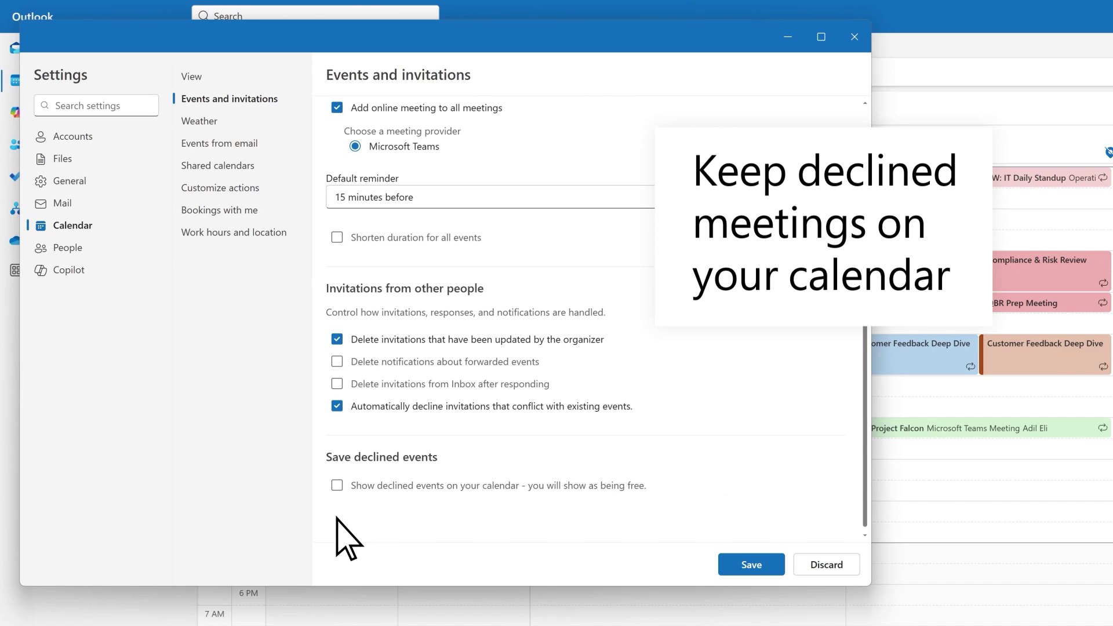
pyautogui.click(337, 485)
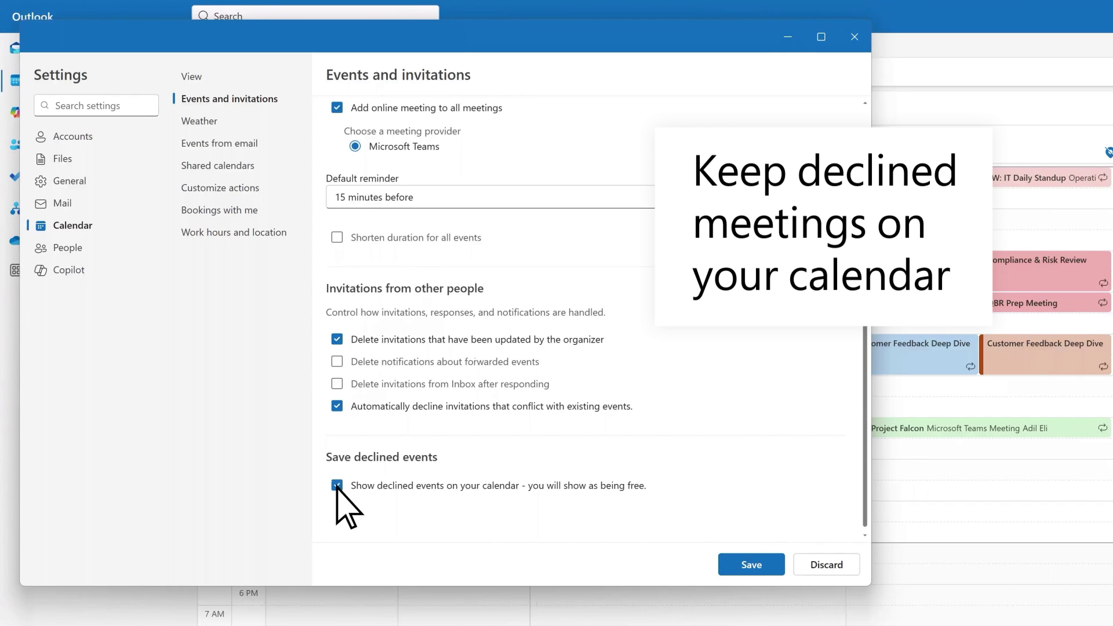